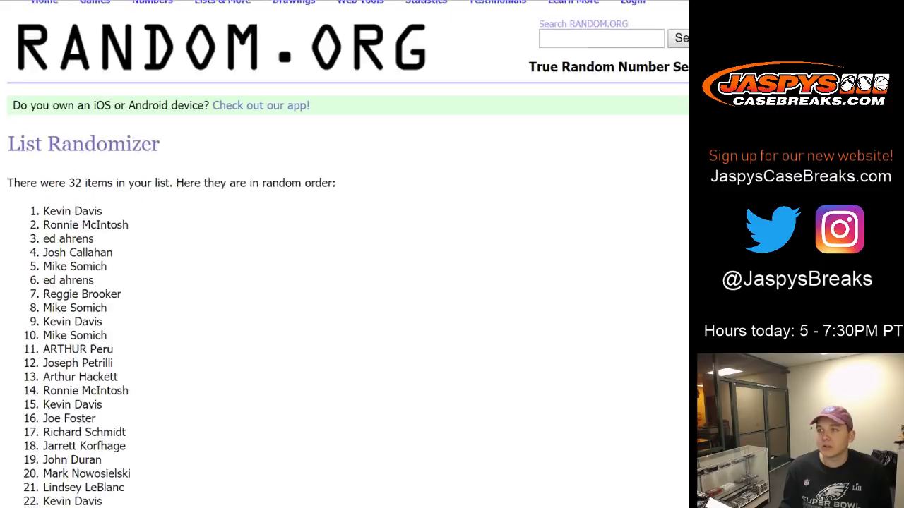
Reshuffle the participant names once more and copy all 32 randomized names into column A of the break's Google Sheets spreadsheet, starting at A1.
scroll(31, 438, "down", 5)
left_click(31, 438)
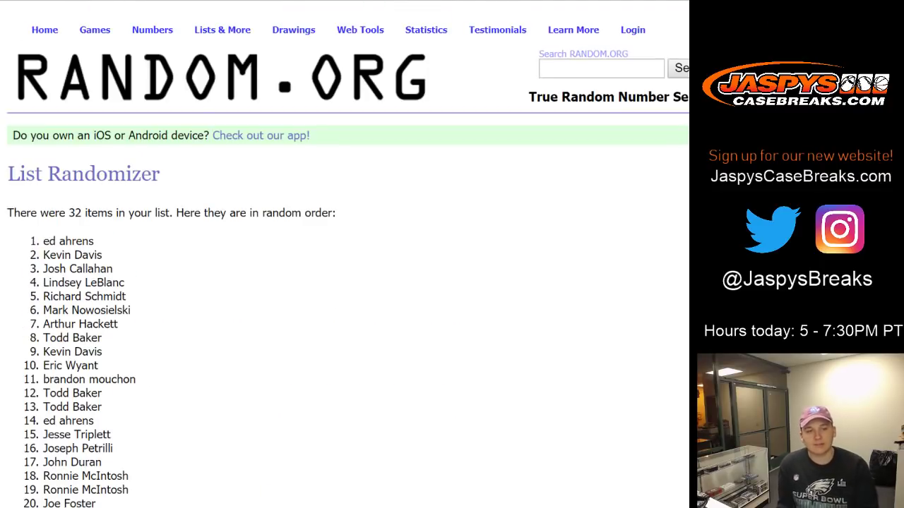
left_click_drag(336, 213, 107, 489)
key("ctrl+c")
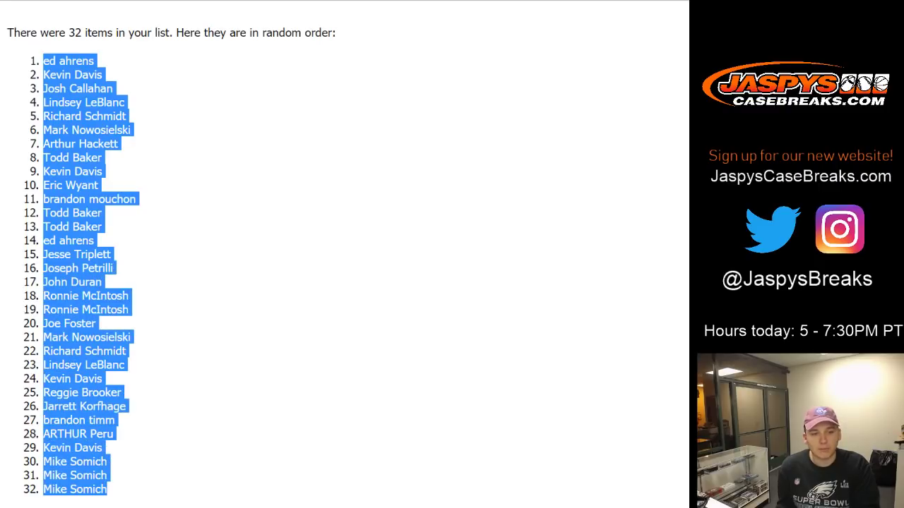
key("ctrl+Tab")
key("ctrl+v")
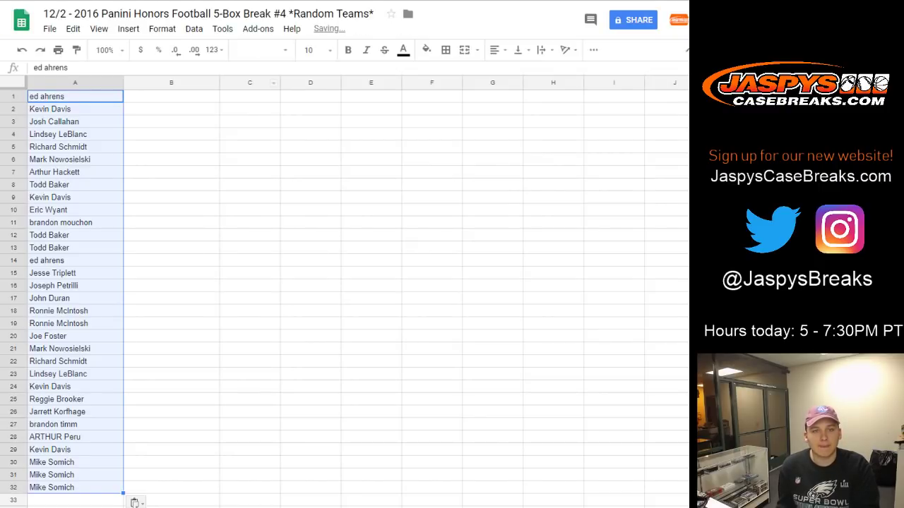
Set the font size of the names in column A to 12 and the sheet zoom to 90%.
left_click(330, 51)
type("12")
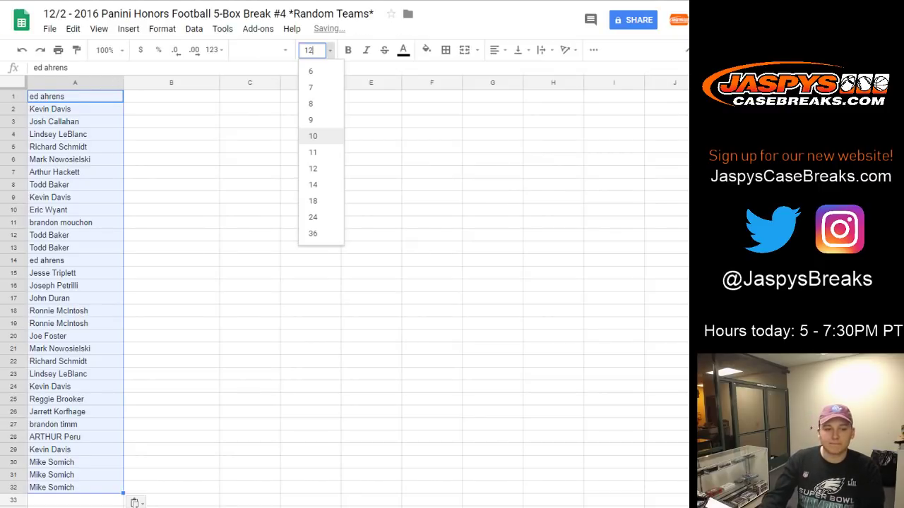
key("Return")
left_click(104, 49)
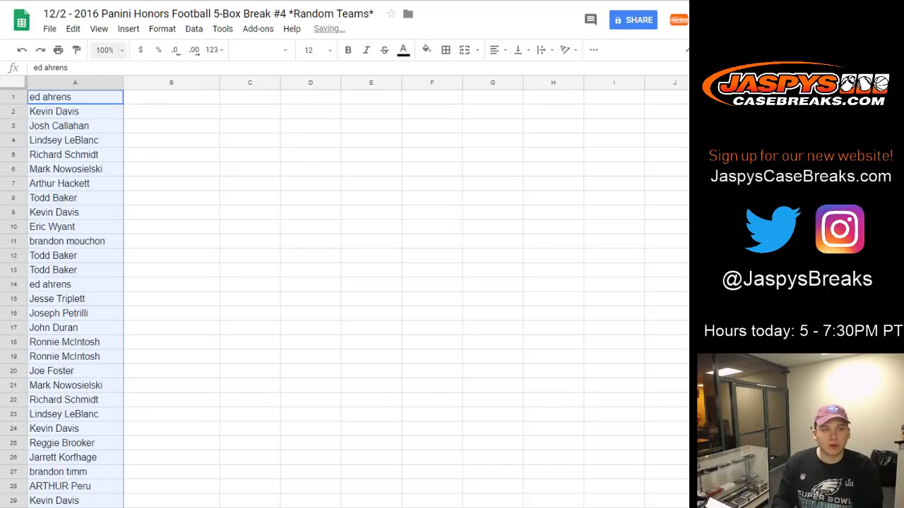
type("90")
key("Return")
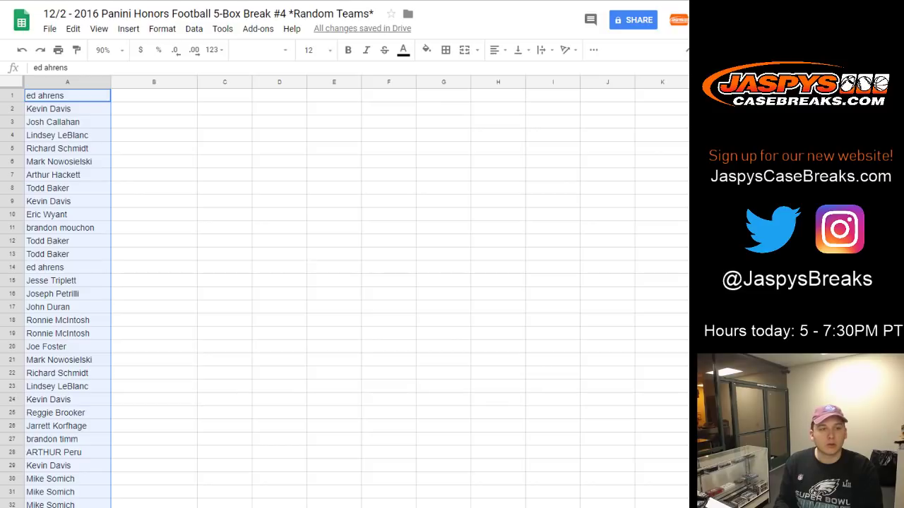
Select cell B1, switch to the RANDOM.ORG List Randomizer holding the football teams, and randomize the team list once.
left_click(154, 95)
key("ctrl+Tab")
key("ctrl+Tab")
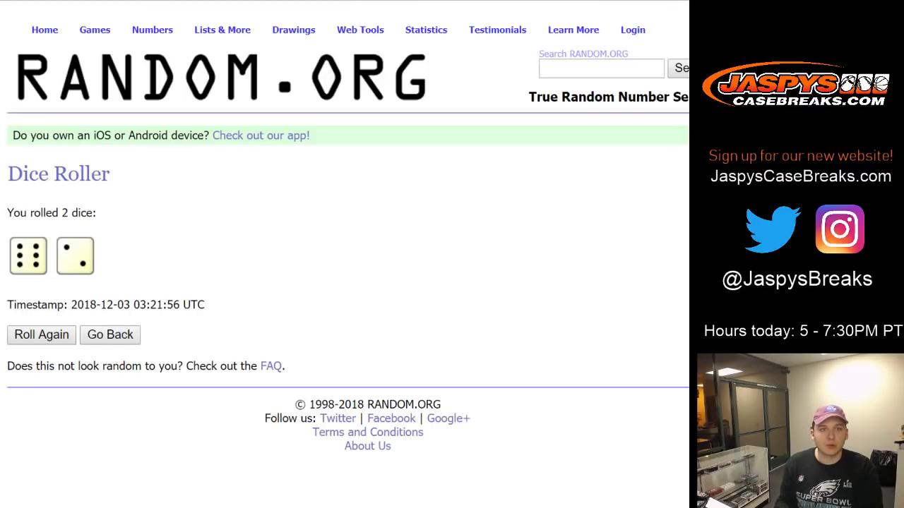
key("ctrl+Tab")
scroll(346, 282, "down", 3)
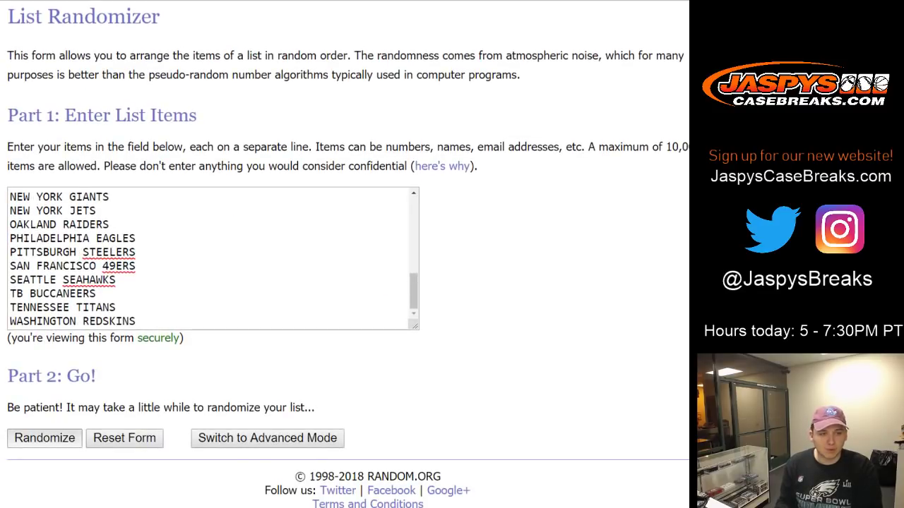
left_click(43, 438)
scroll(42, 438, "down", 5)
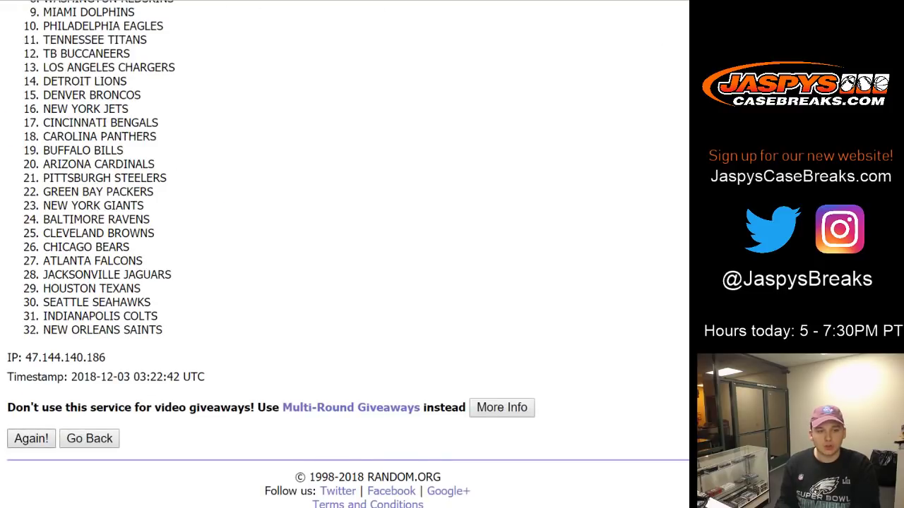
Randomize the football team list seven more times, for eight randomizations in total.
left_click(31, 438)
scroll(31, 438, "down", 5)
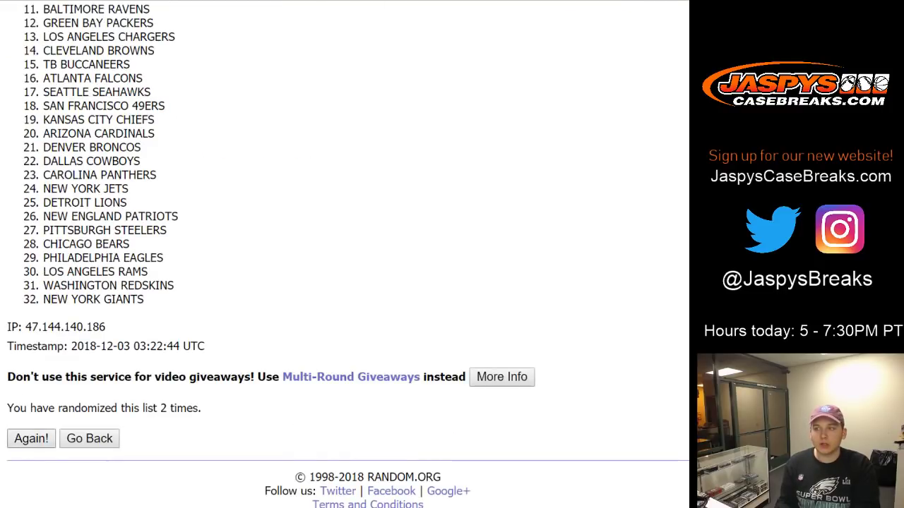
left_click(28, 436)
scroll(30, 435, "down", 5)
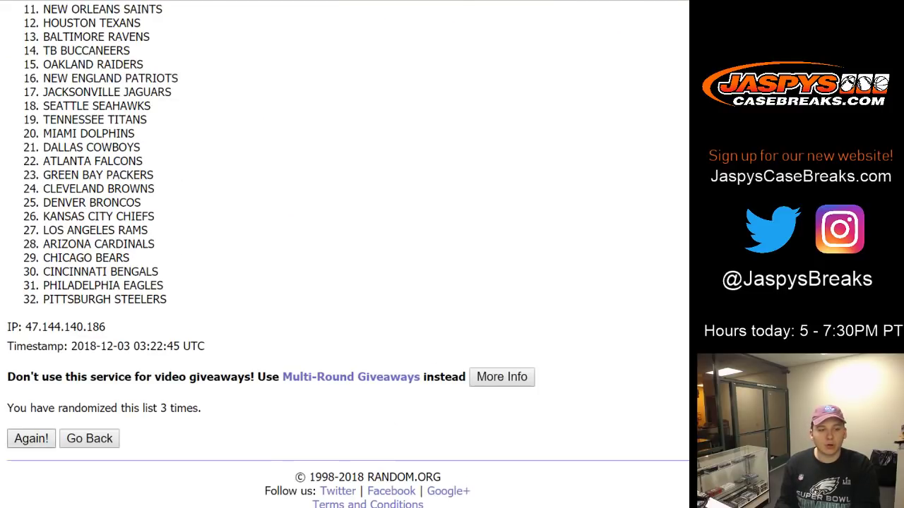
left_click(31, 435)
scroll(31, 438, "down", 5)
left_click(31, 439)
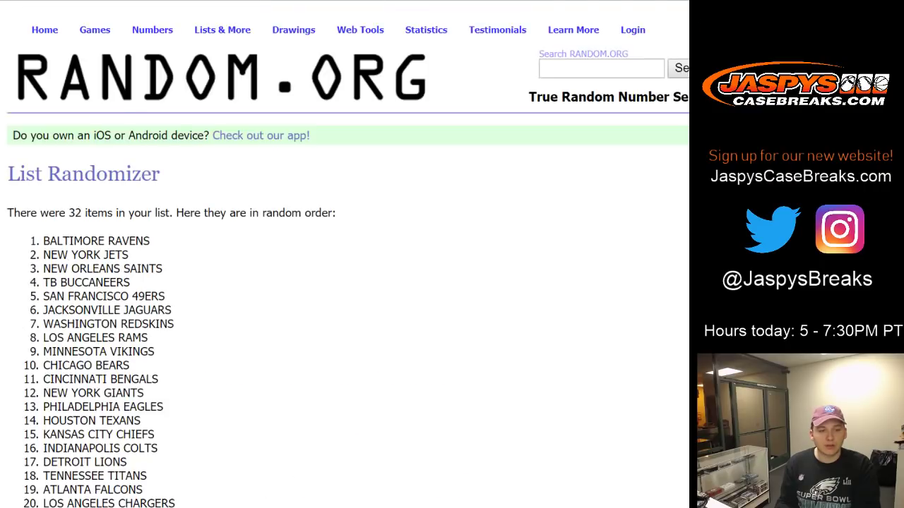
scroll(31, 438, "down", 5)
left_click(31, 438)
scroll(31, 439, "down", 5)
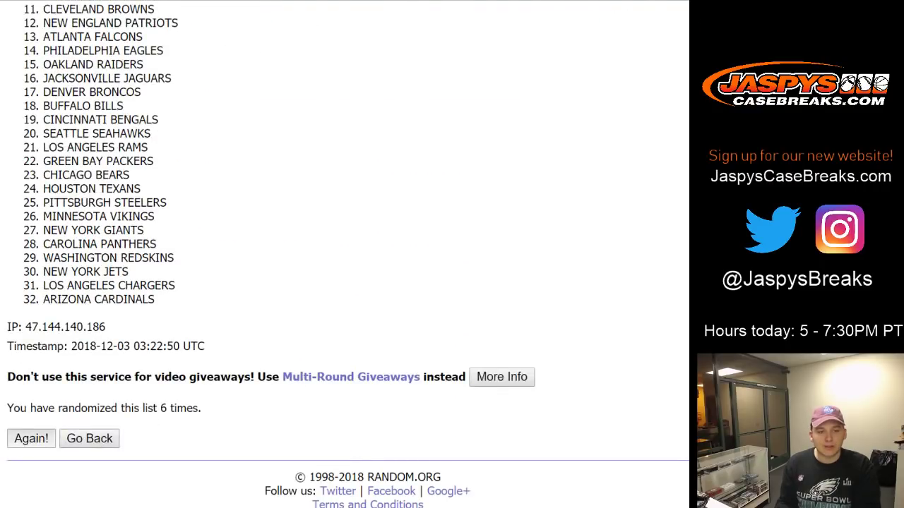
left_click(32, 438)
scroll(31, 439, "down", 5)
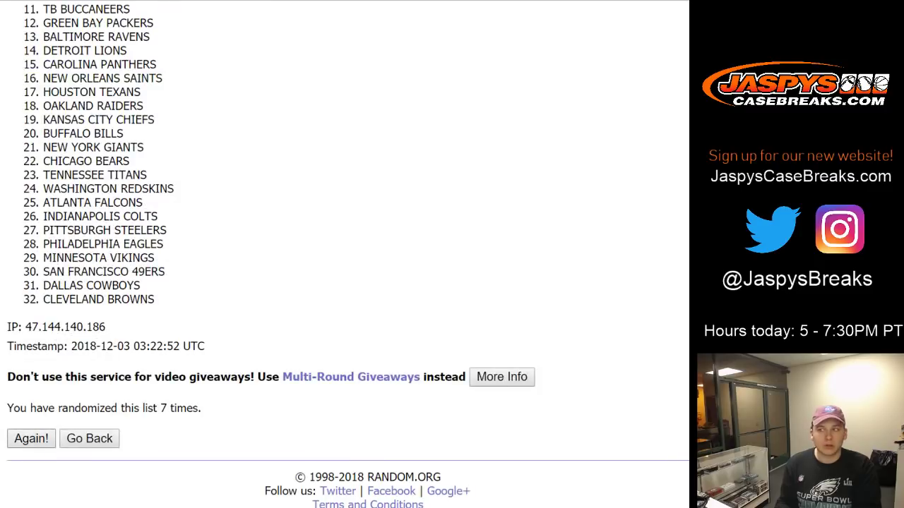
left_click(31, 438)
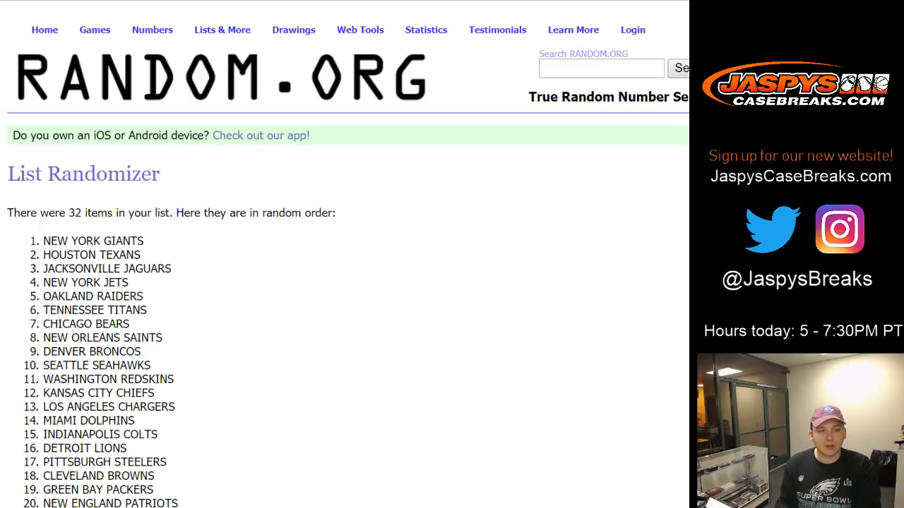
Copy the 32 randomized teams and paste them into the Google Sheets spreadsheet beside the names, starting at B1.
left_click_drag(42, 241, 130, 429)
key("ctrl+c")
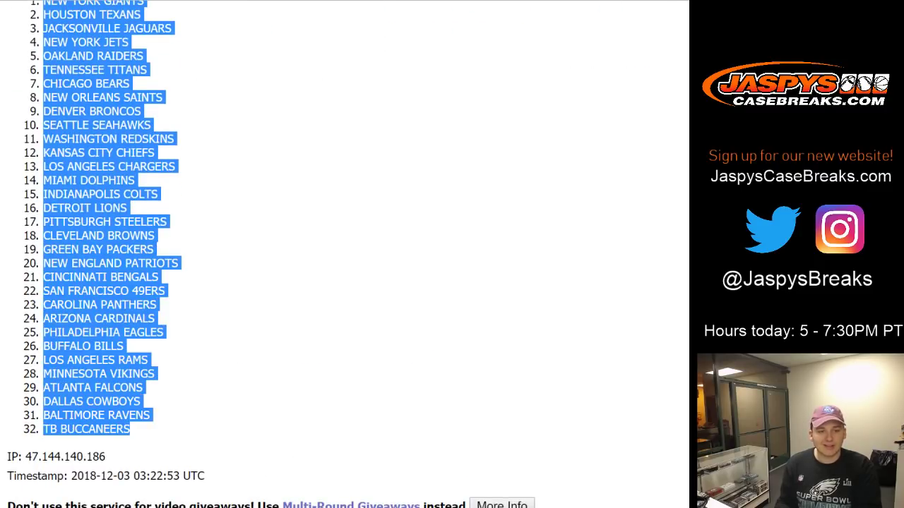
key("ctrl+Tab")
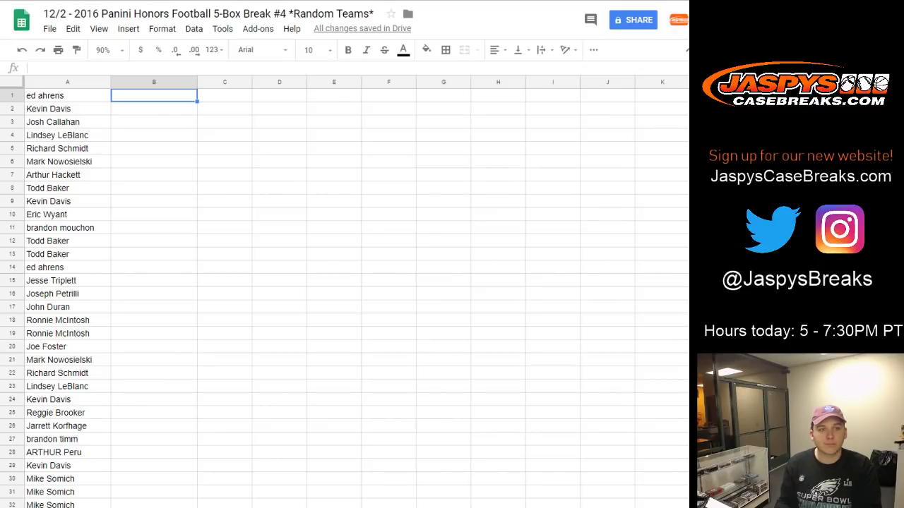
key("ctrl+v")
Set the font size of the teams in column B to 12 and fit the column width to the team names.
left_click(315, 50)
type("12")
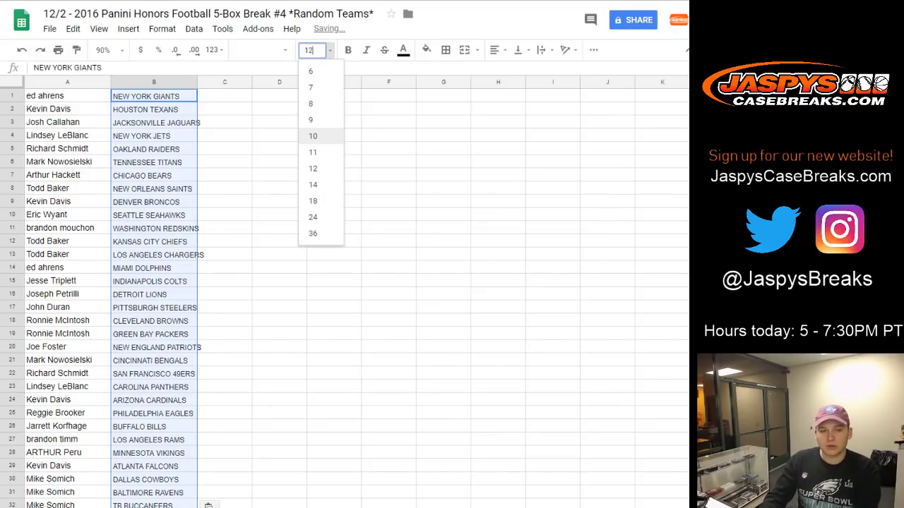
key("Return")
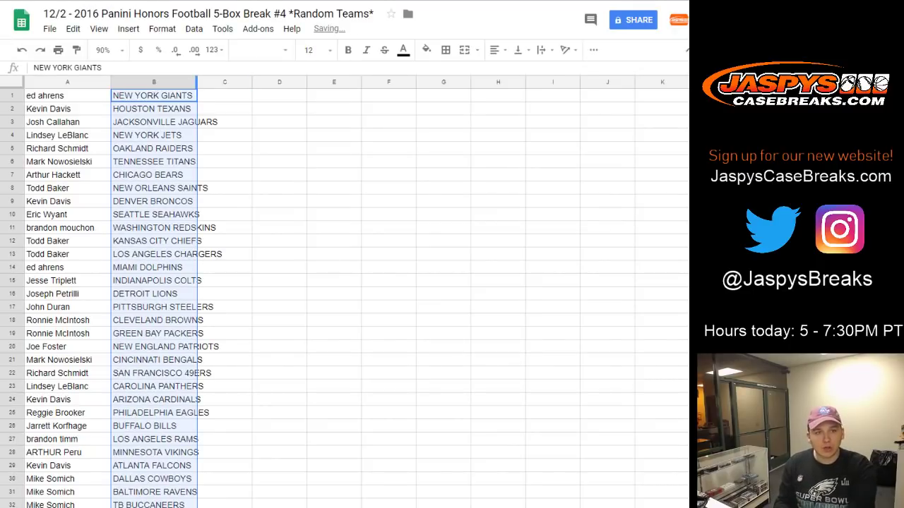
double_click(197, 82)
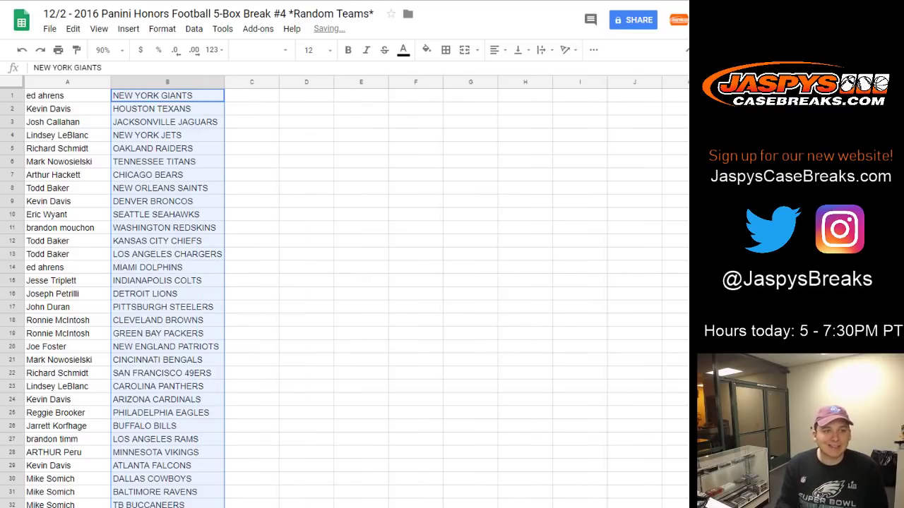
Go through the team assignments in column B row by row down to row 32, reading out each name and team pairing.
left_click(167, 122)
left_click(167, 135)
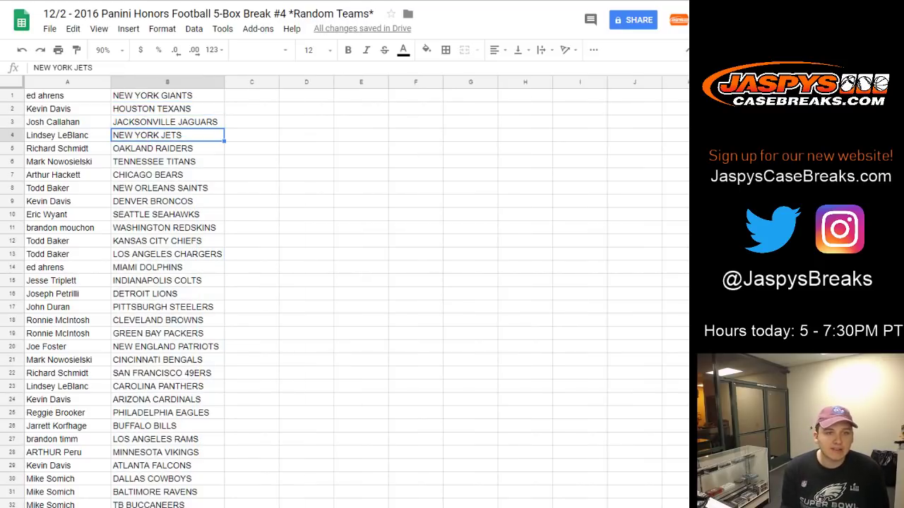
key("Down")
key("Down")
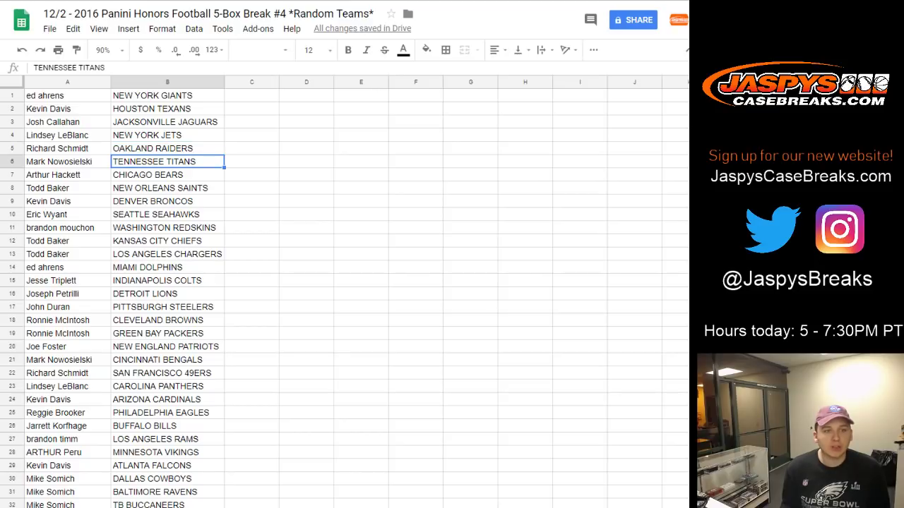
key("Down")
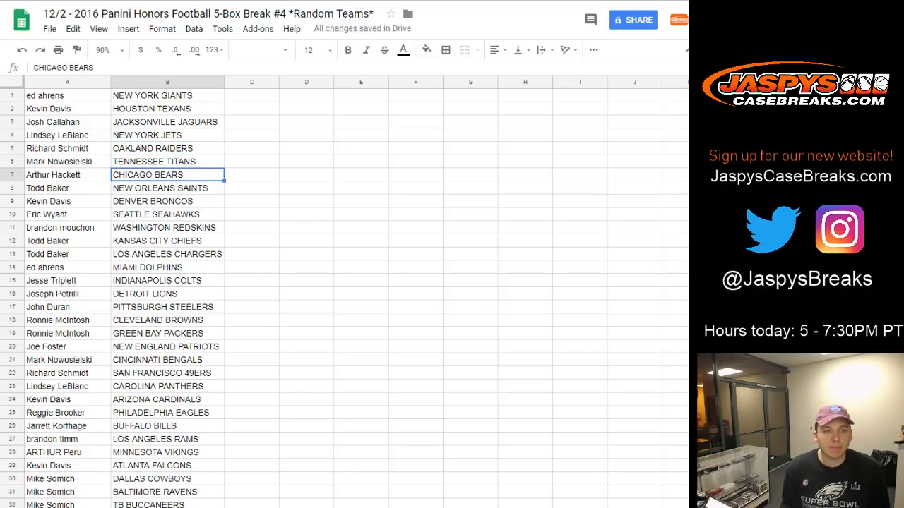
key("Down")
key("Down")
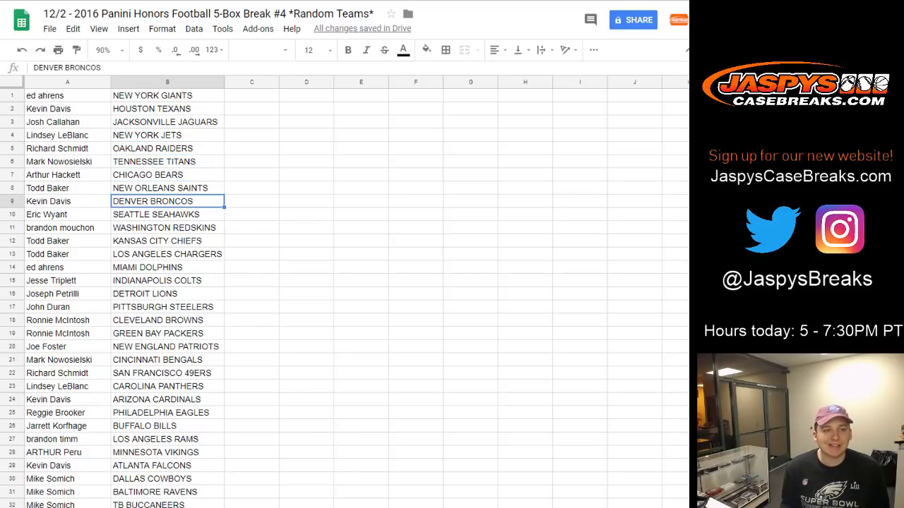
key("Down")
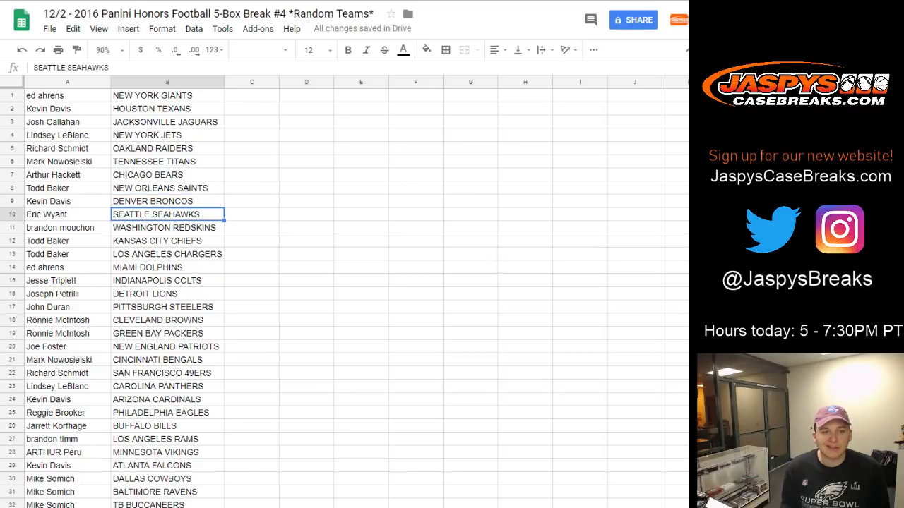
key("Down")
key("Down")
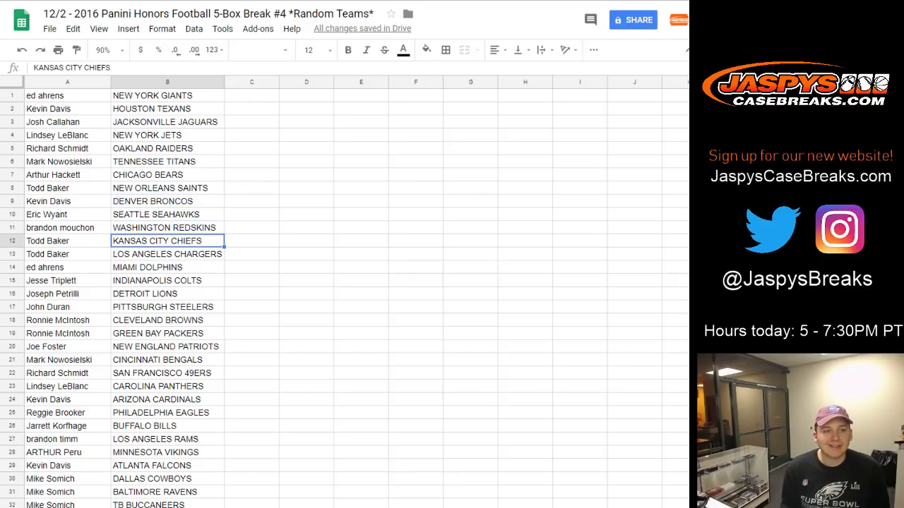
key("Down")
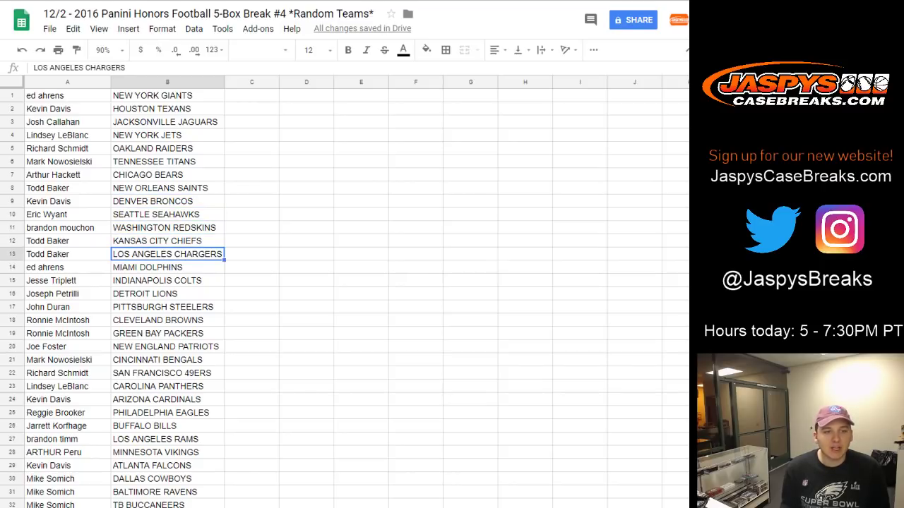
key("Down")
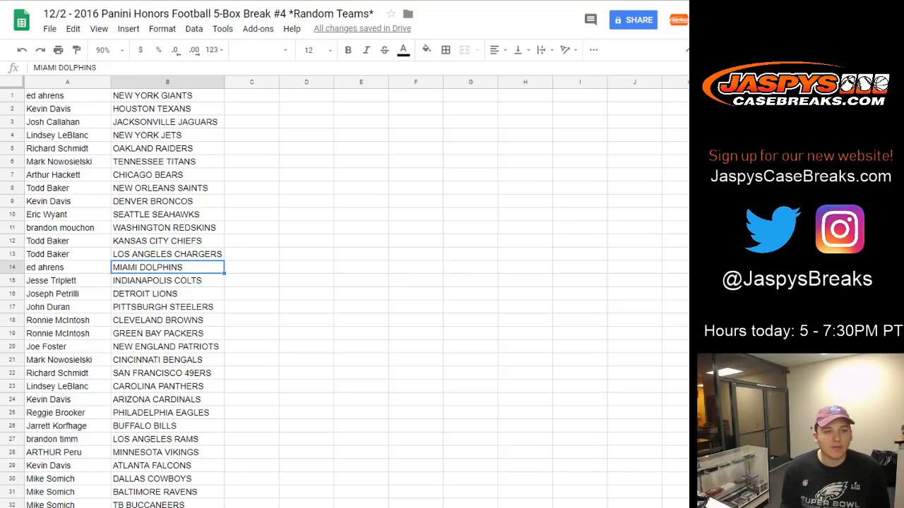
key("Down")
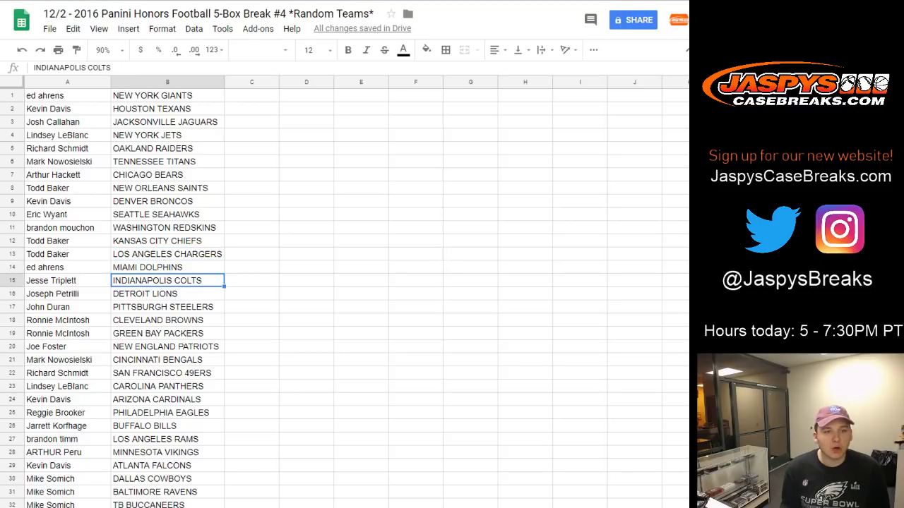
key("Down")
key("Down")
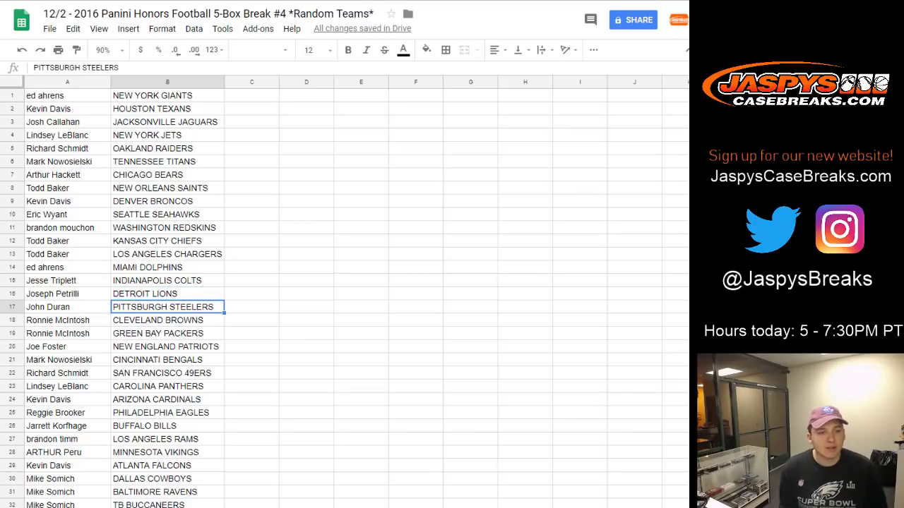
key("Down")
key("Down")
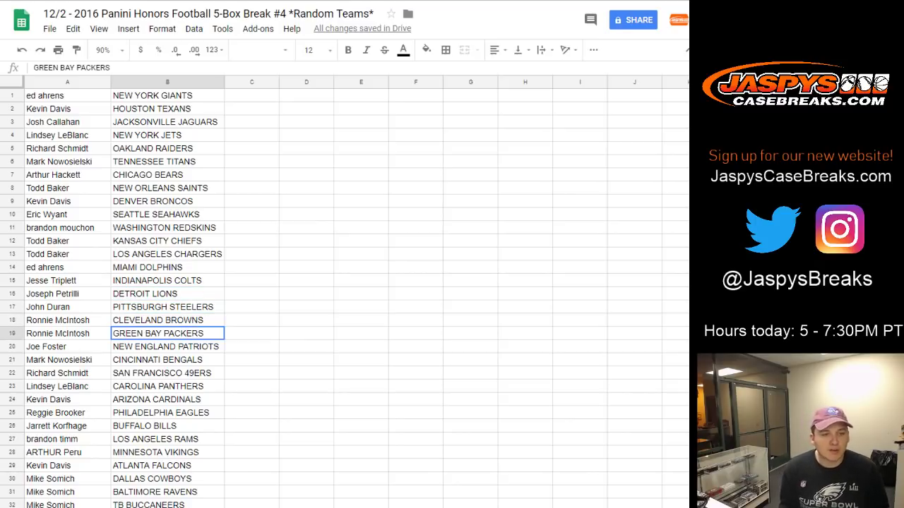
key("Down")
key("Down")
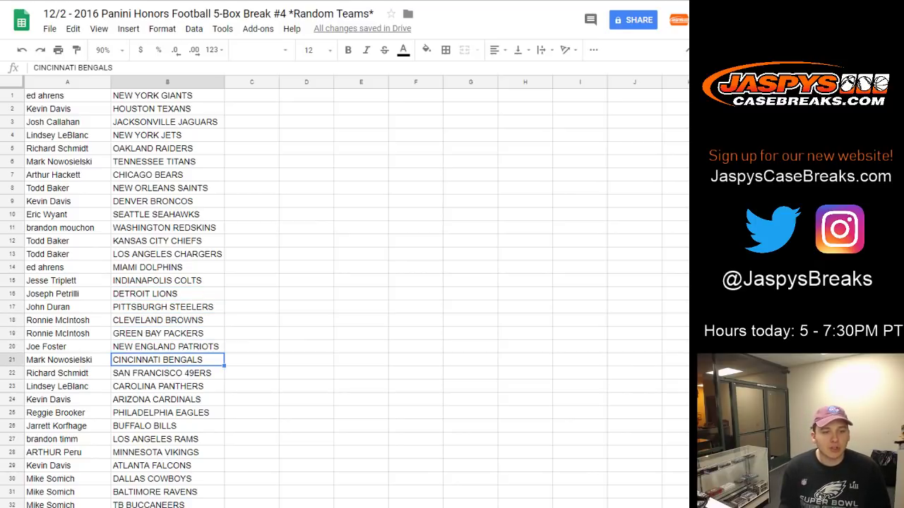
key("Down")
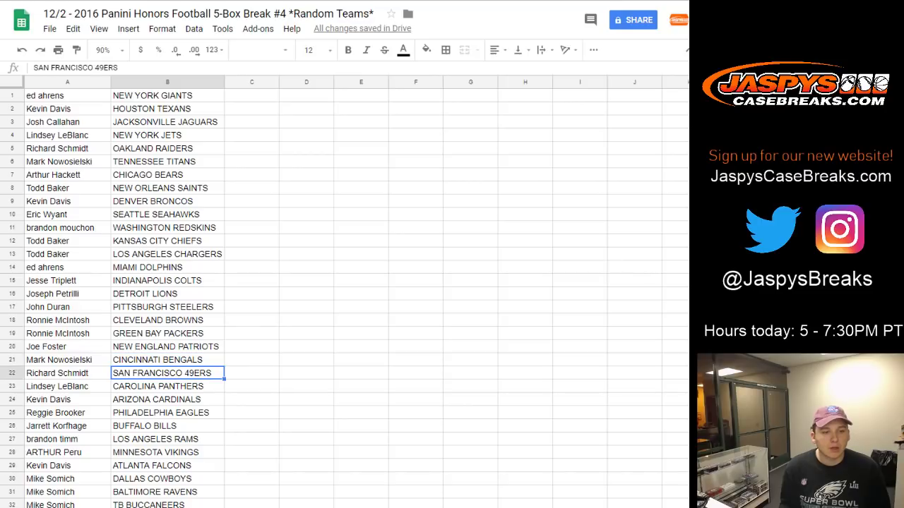
key("Down")
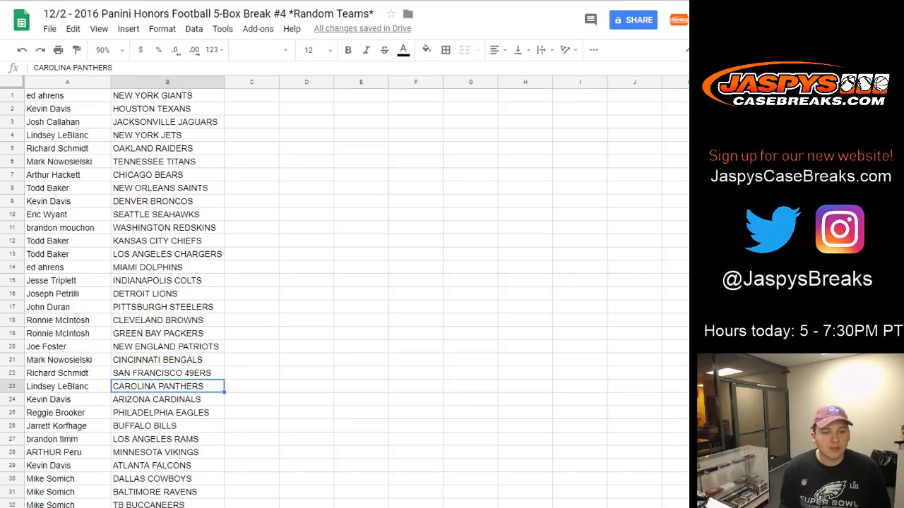
key("Down")
key("Down")
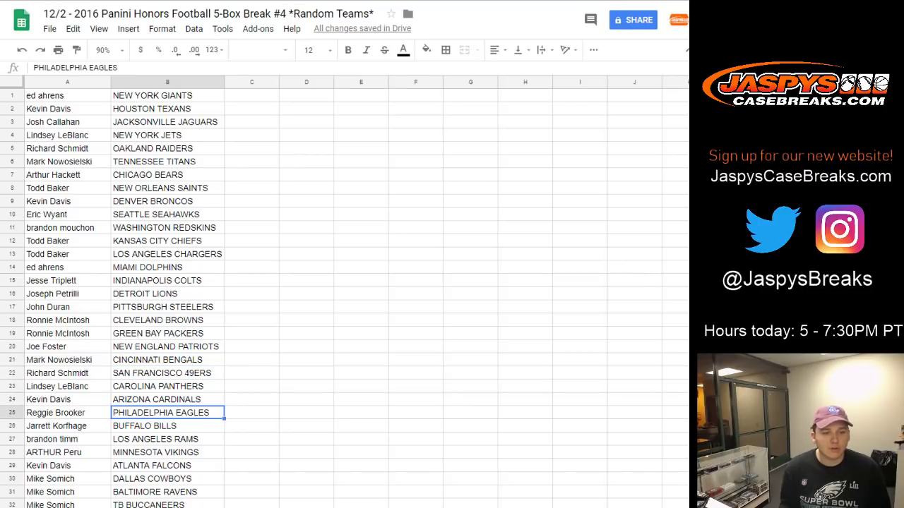
key("Down")
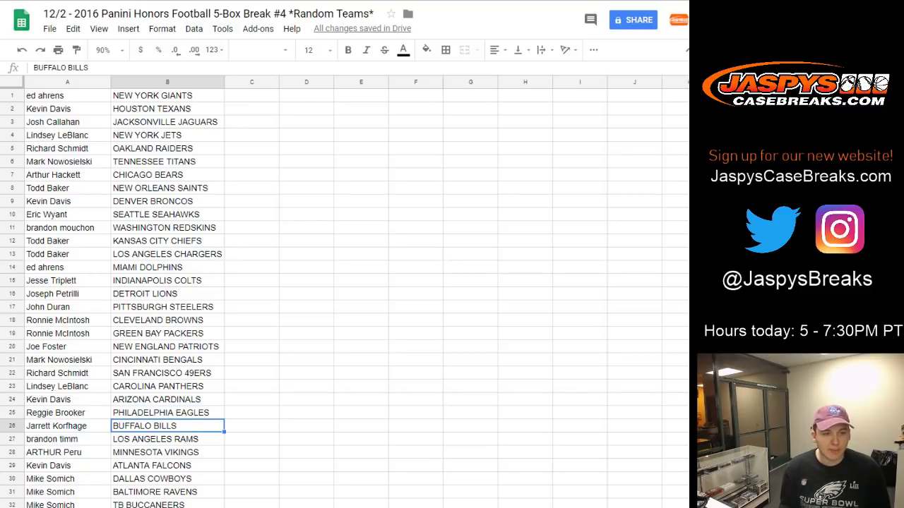
key("Down")
key("Down")
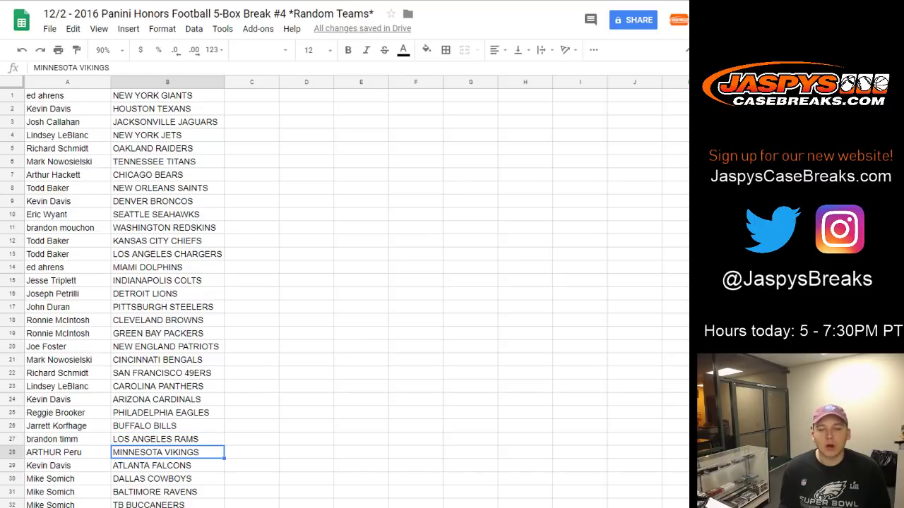
scroll(344, 293, "down", 4)
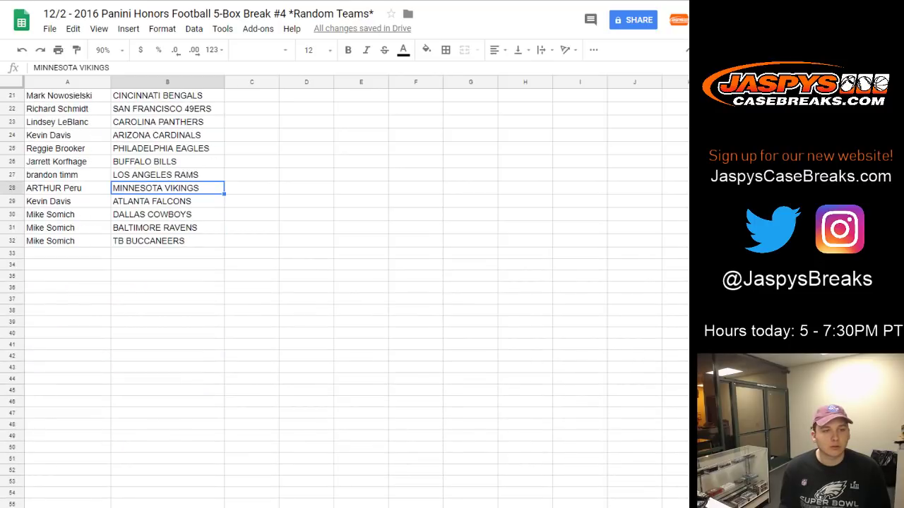
key("Down")
key("Down")
key("shift+Down")
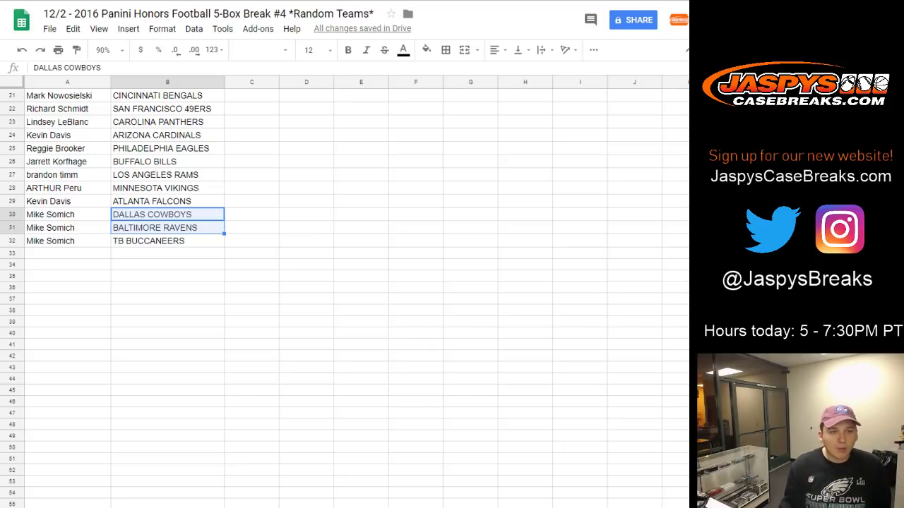
left_click(167, 242)
Sort the whole sheet by the team names in column B from A to Z.
scroll(344, 296, "up", 7)
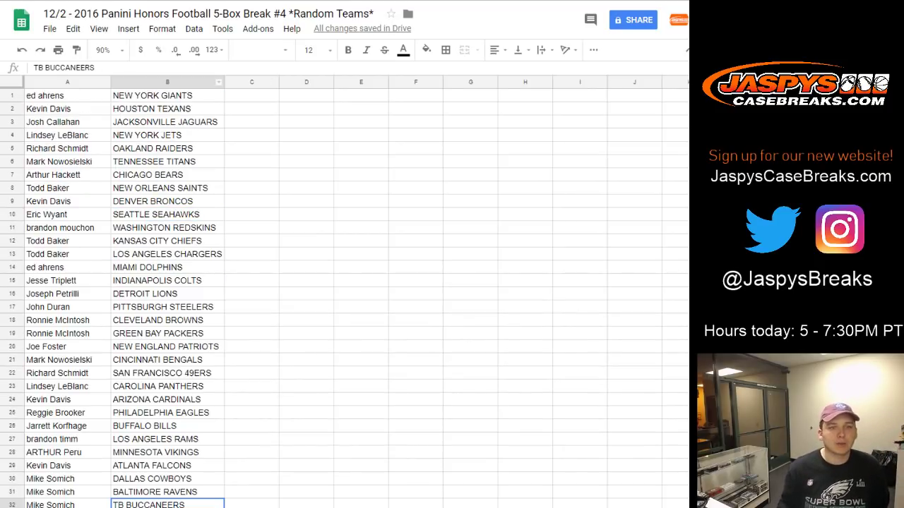
left_click(219, 82)
left_click(266, 317)
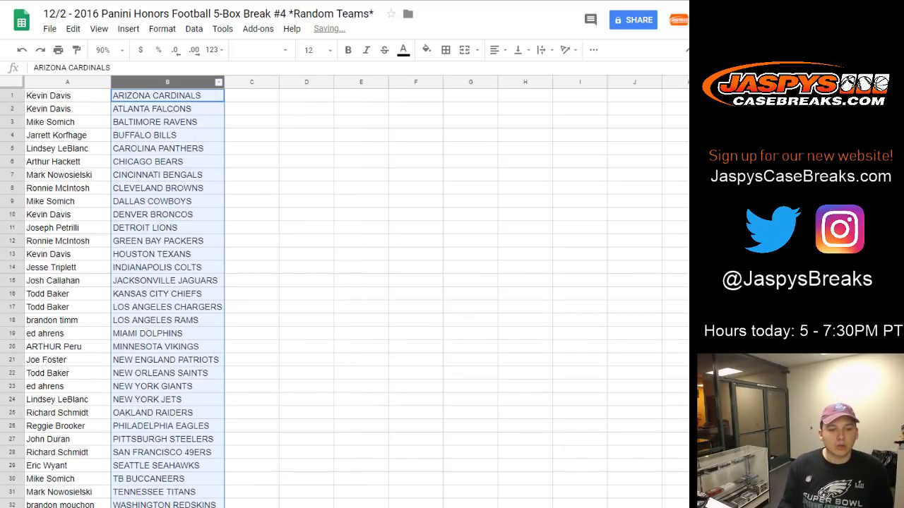
Apply all borders to the names and teams in A1:B32, and deselect the range.
left_click(167, 492)
left_click_drag(167, 504, 67, 96)
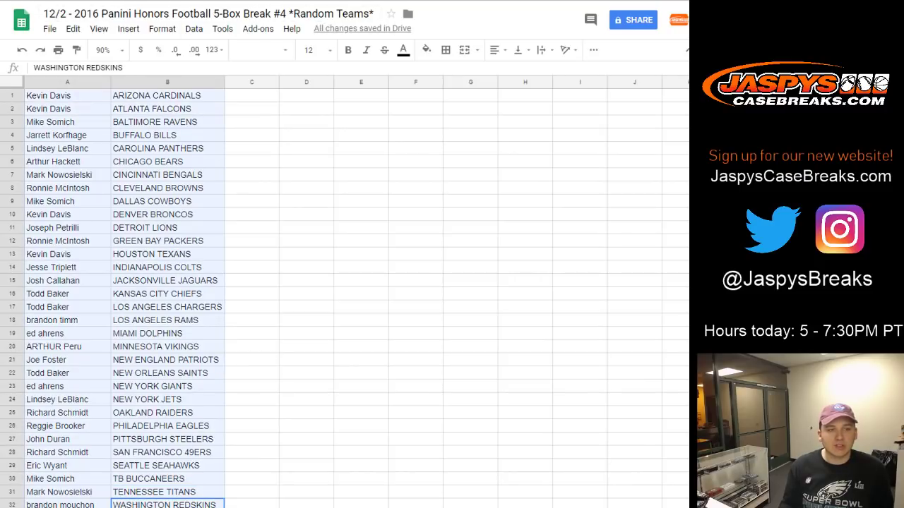
left_click(446, 49)
left_click(449, 75)
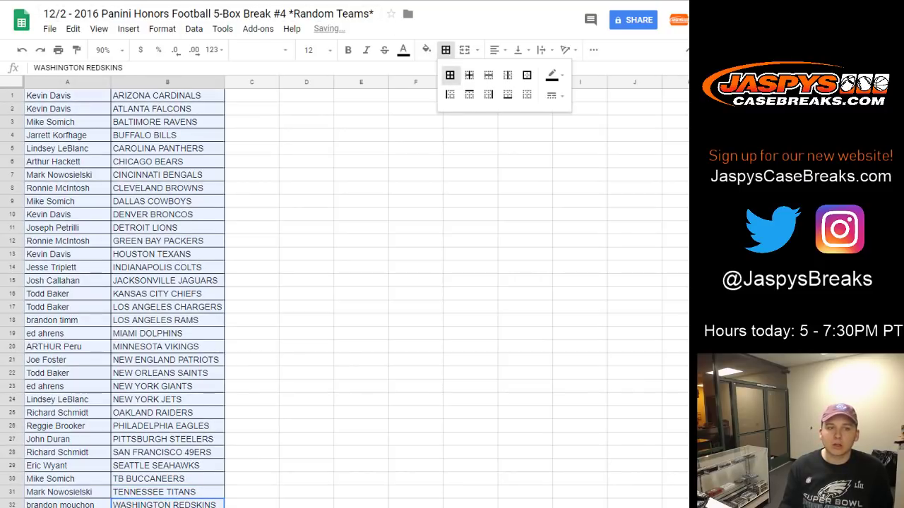
left_click(306, 135)
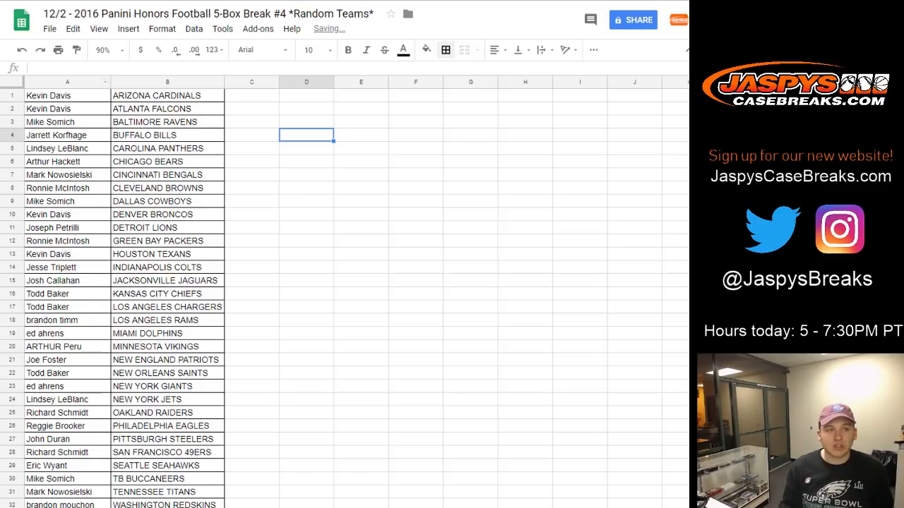
Open the print settings for the sheet, choose portrait orientation and include the workbook title in the header.
left_click(59, 50)
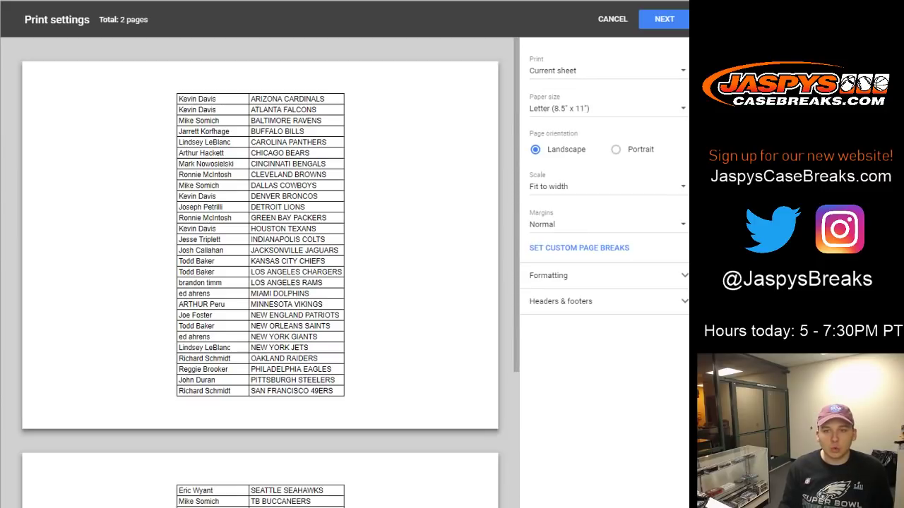
left_click(617, 149)
left_click(560, 301)
left_click(535, 339)
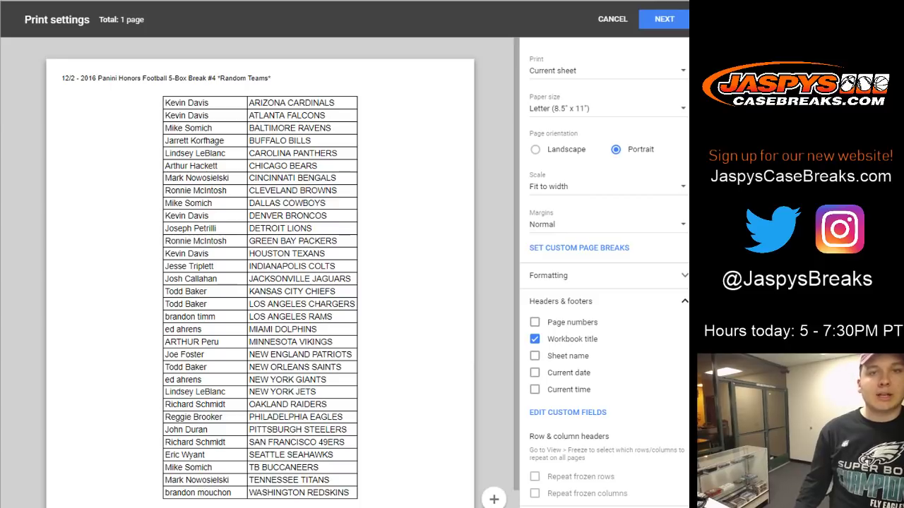
Look at the 2016 Honors Football Team Autograph Checklist, return to the print settings and print the team list.
key("ctrl+Tab")
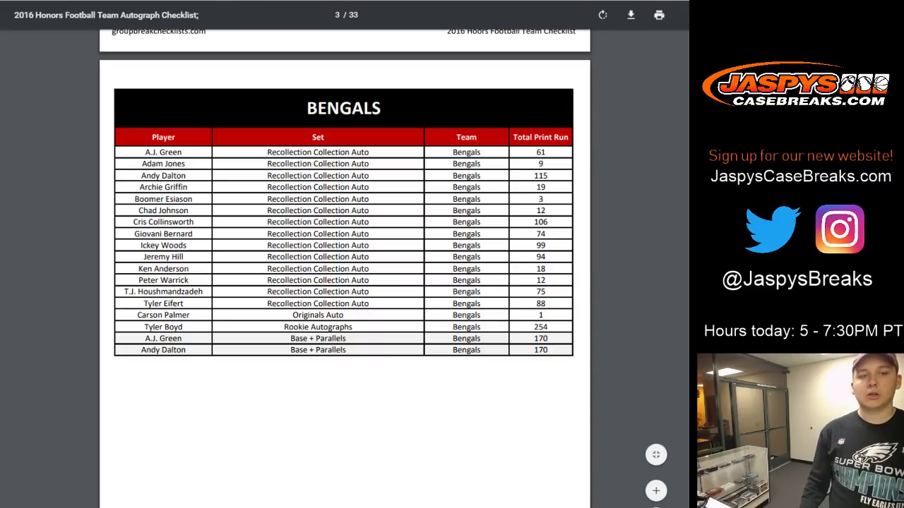
key("alt+Tab")
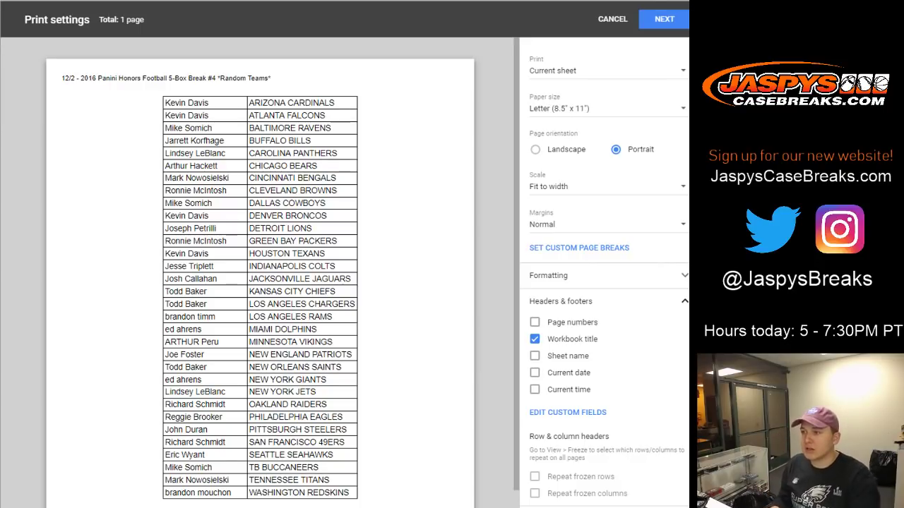
left_click(662, 19)
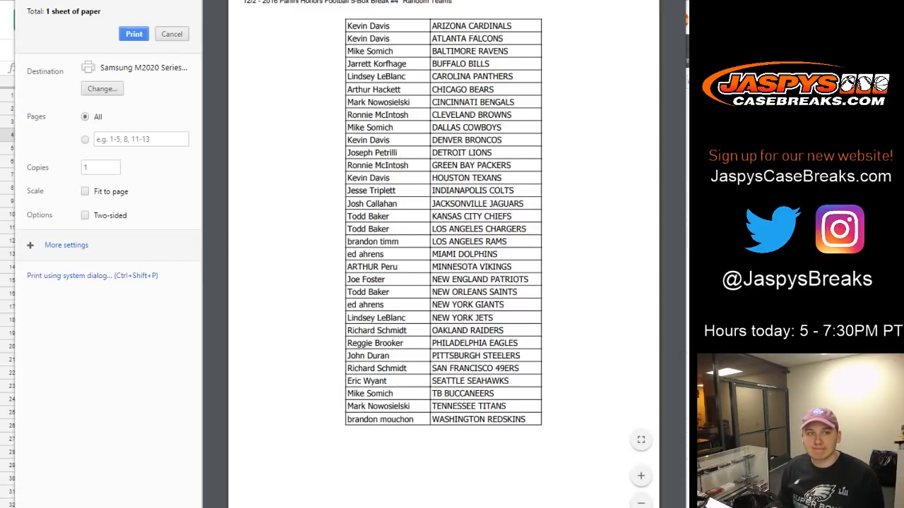
key("Return")
View the 2016 Panini Honors Football 5-Box Break #4 product page and the Jaspys Case Breaks home page, and return to the spreadsheet.
key("ctrl+Tab")
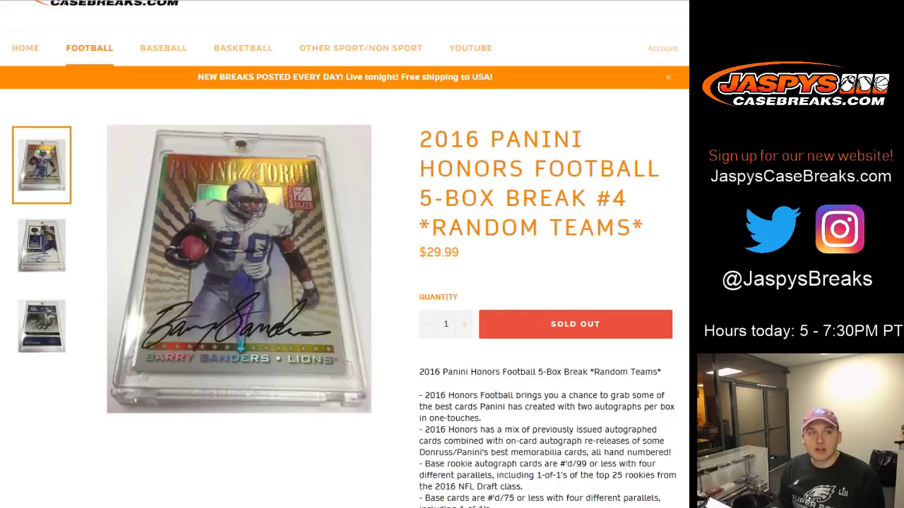
scroll(344, 282, "up", 1)
left_click(104, 47)
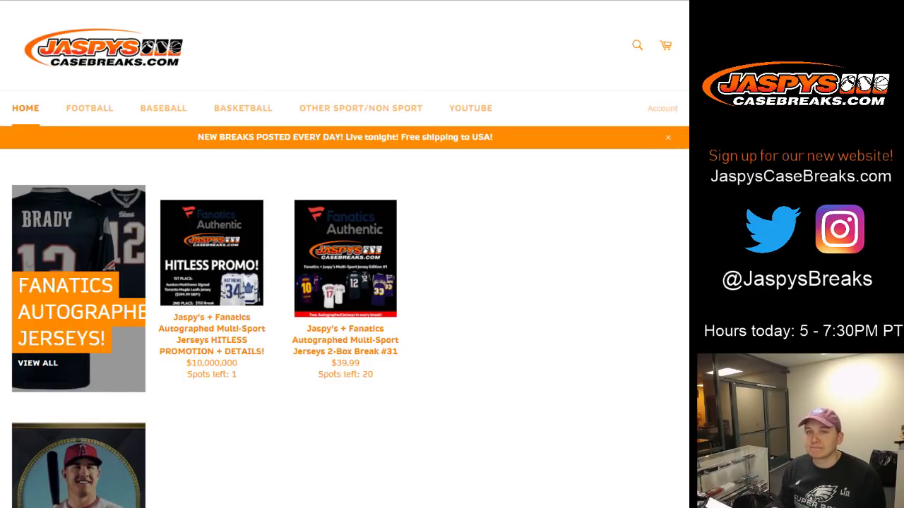
key("ctrl+Tab")
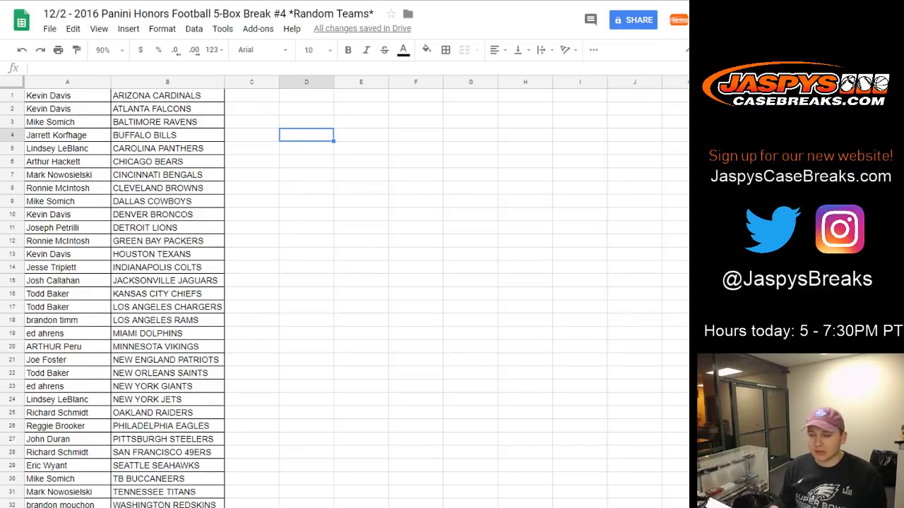